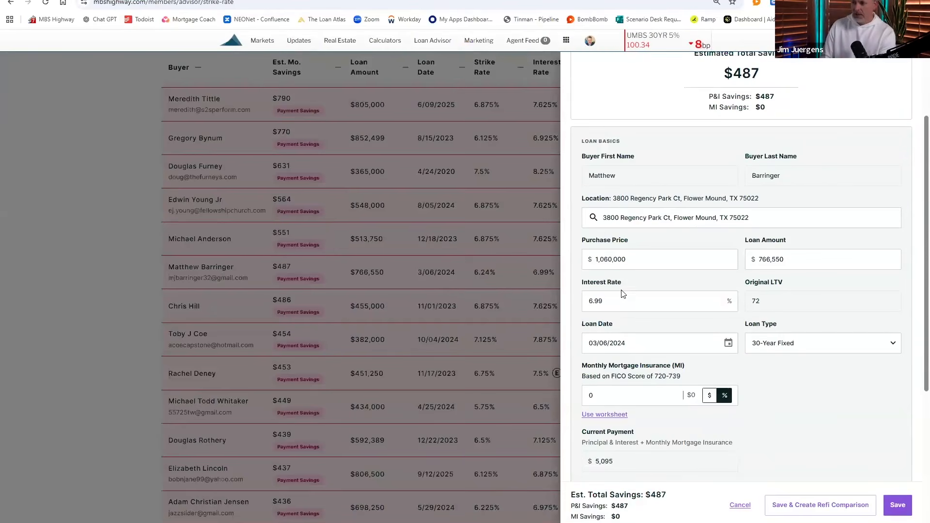
- Review the buyer's loan basics and refi opportunity details, and save them while creating a refi comparison
scroll(623, 295, down, 1)
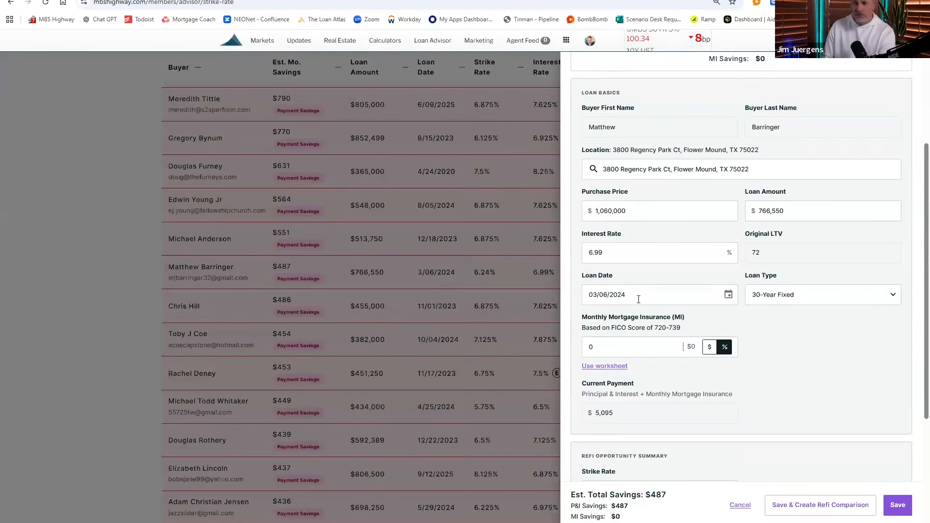
scroll(685, 402, down, 2)
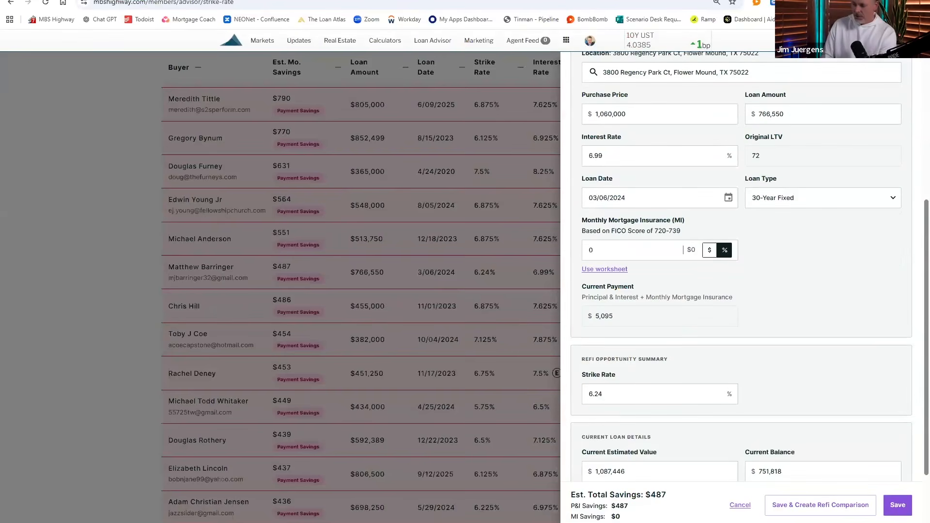
click(811, 509)
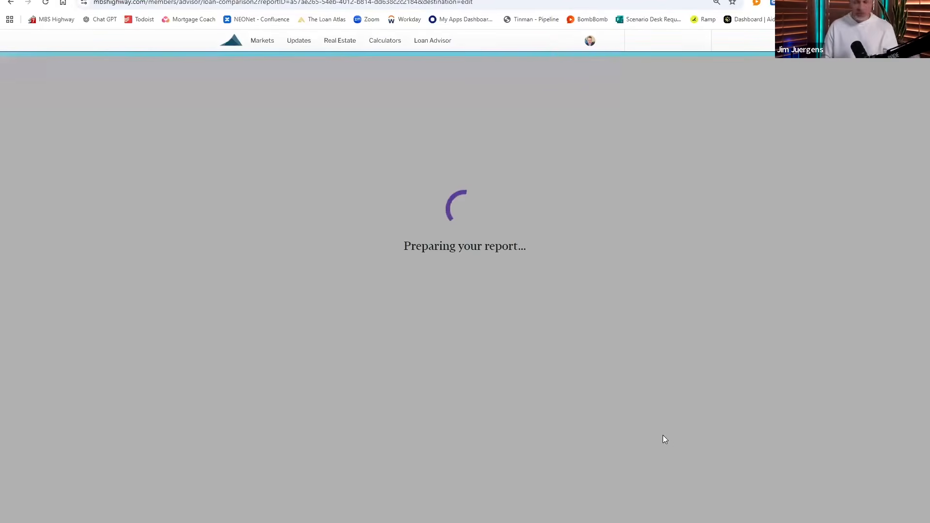
- Review the current property details and the existing loan details in the comparison, leaving both without updating
scroll(632, 351, down, 2)
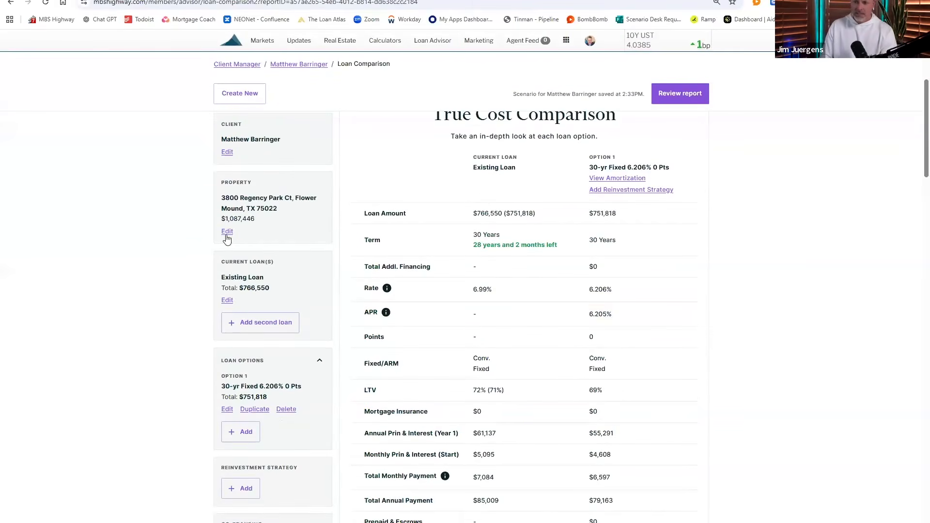
click(227, 233)
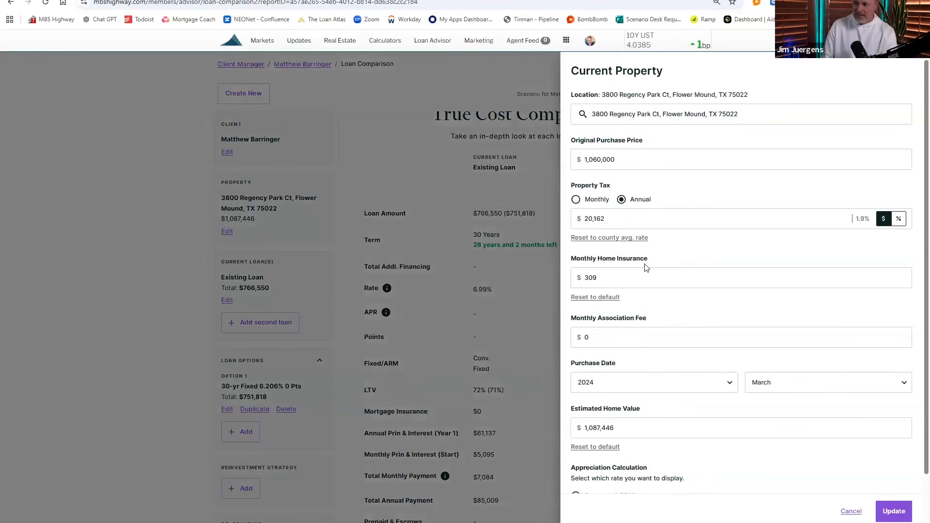
scroll(710, 363, down, 1)
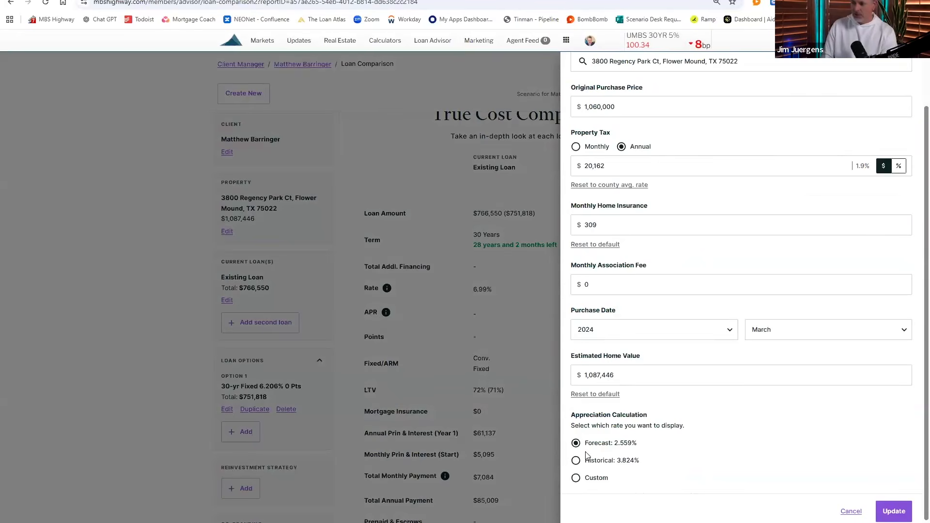
click(851, 512)
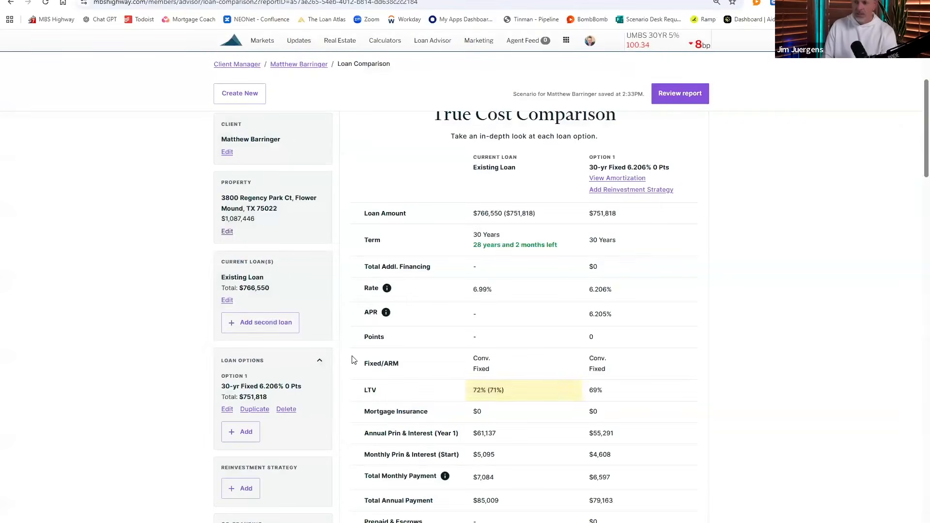
click(227, 300)
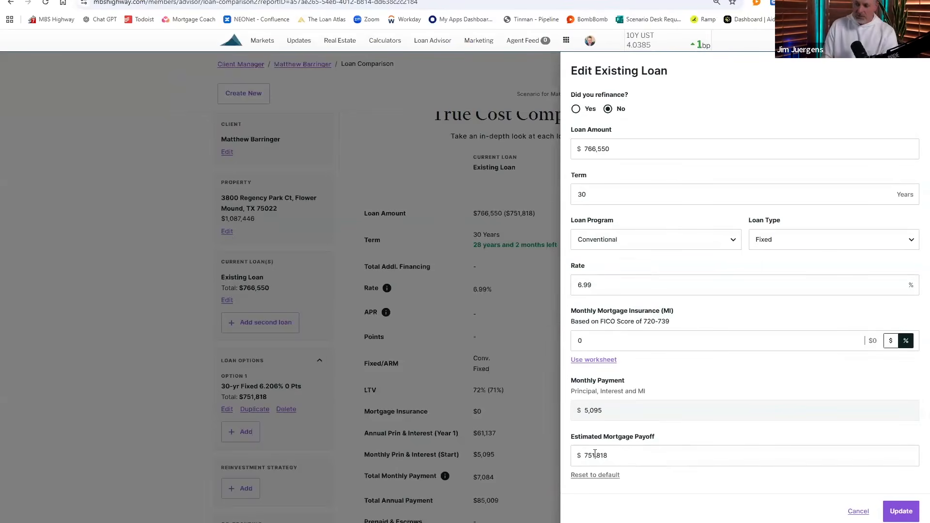
click(857, 511)
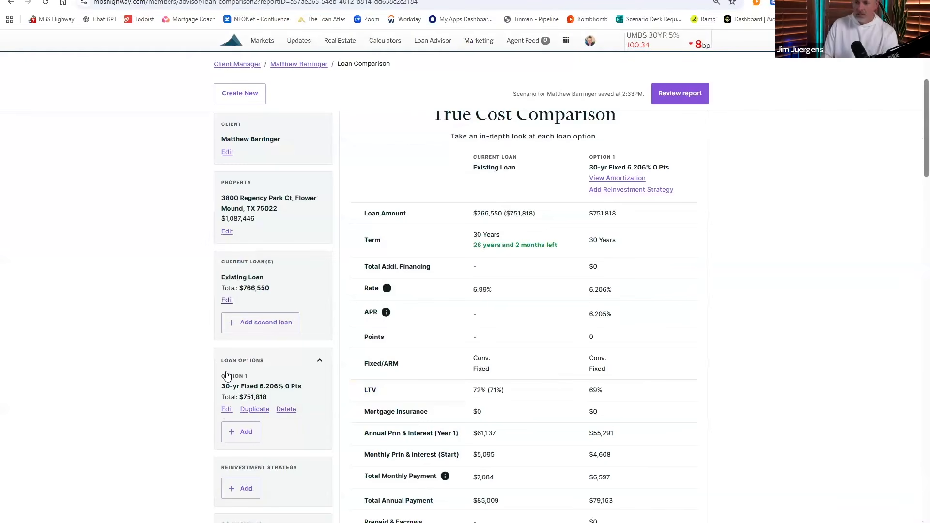
- Edit loan option 1 and set its rate to 6.125%
click(227, 409)
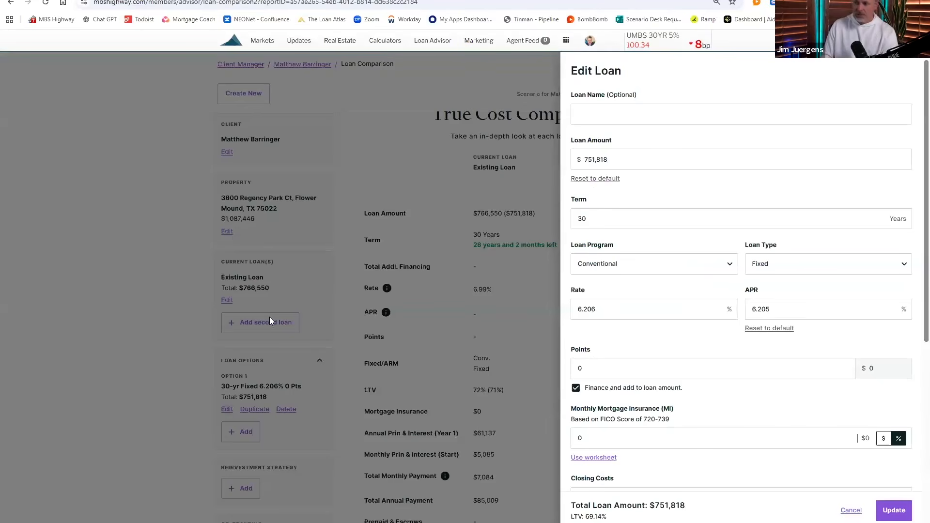
click(625, 312)
double_click(617, 314)
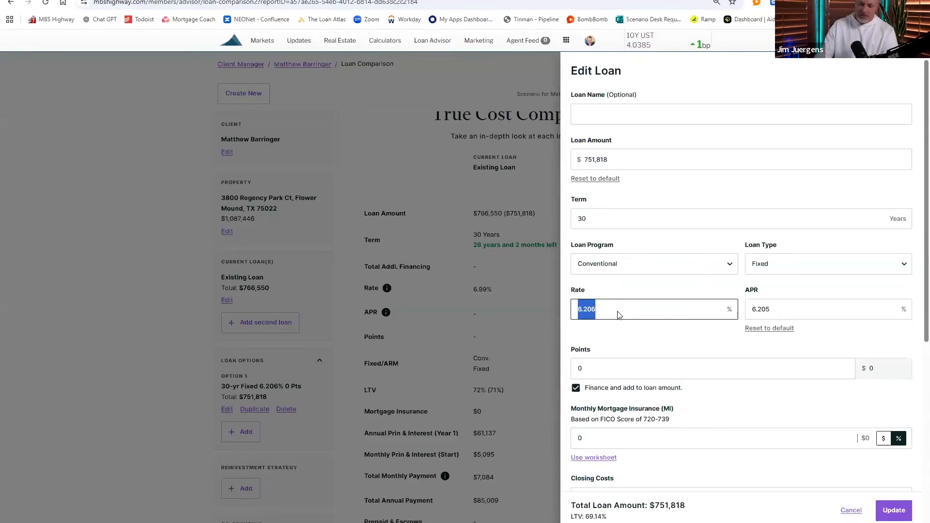
text(6.15)
key(BackSpace)
text(25)
click(639, 356)
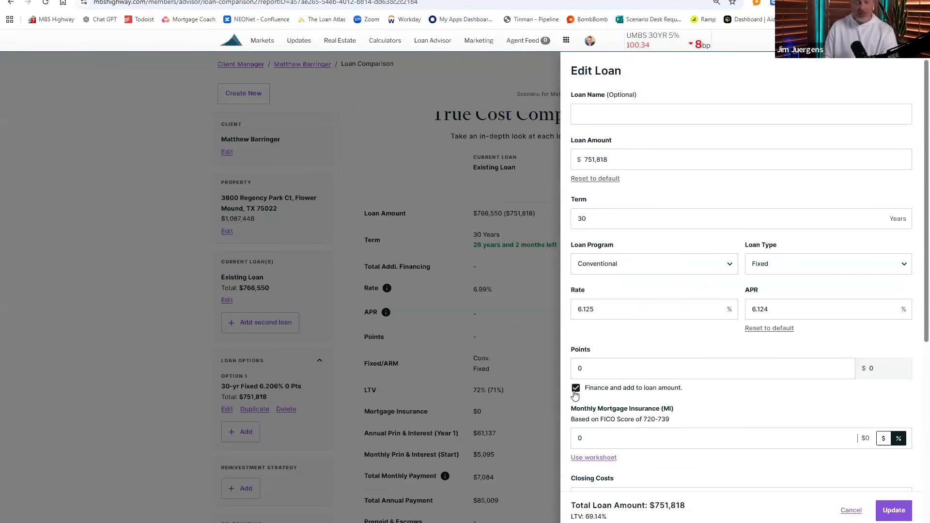
- Enter closing costs of $4,950 for the loan option
scroll(609, 358, down, 2)
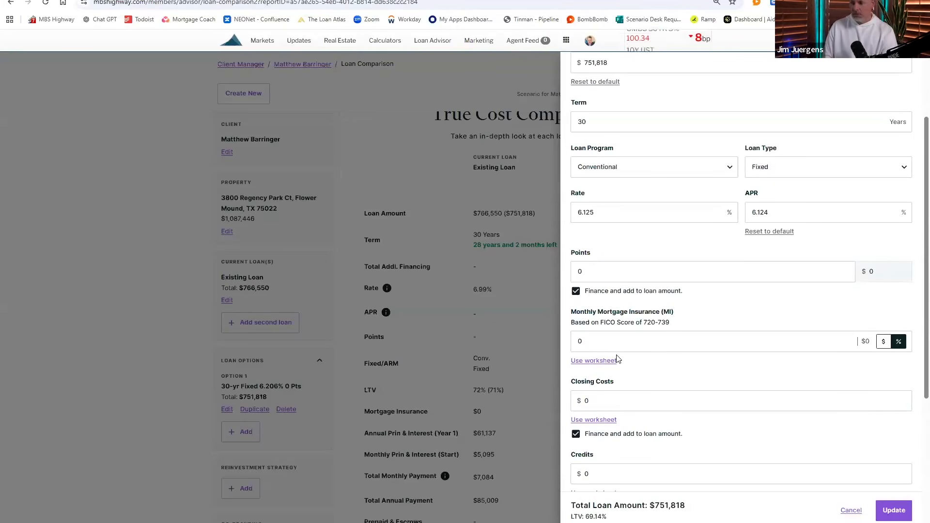
click(592, 406)
text(4950)
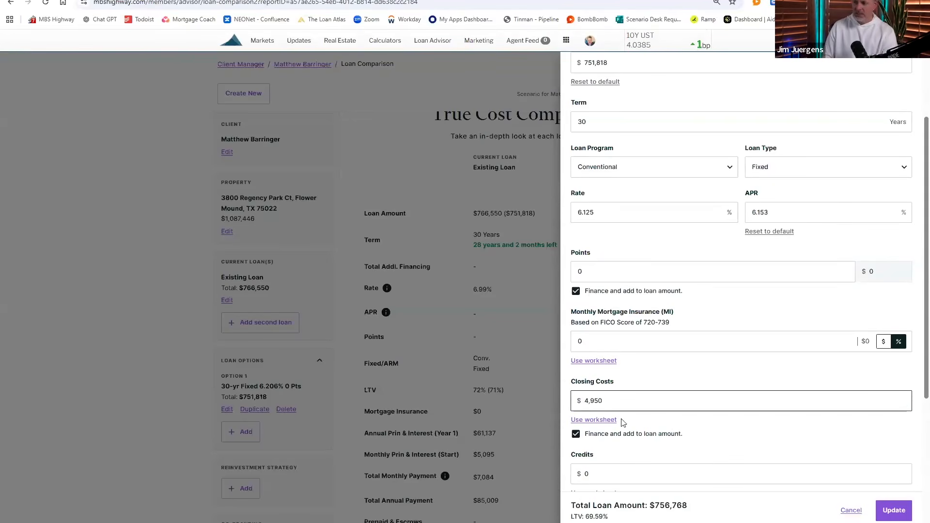
- Load the saved New Closing Cost Worksheet 2, inspect its lender and title fees, and leave the worksheet without saving
click(587, 421)
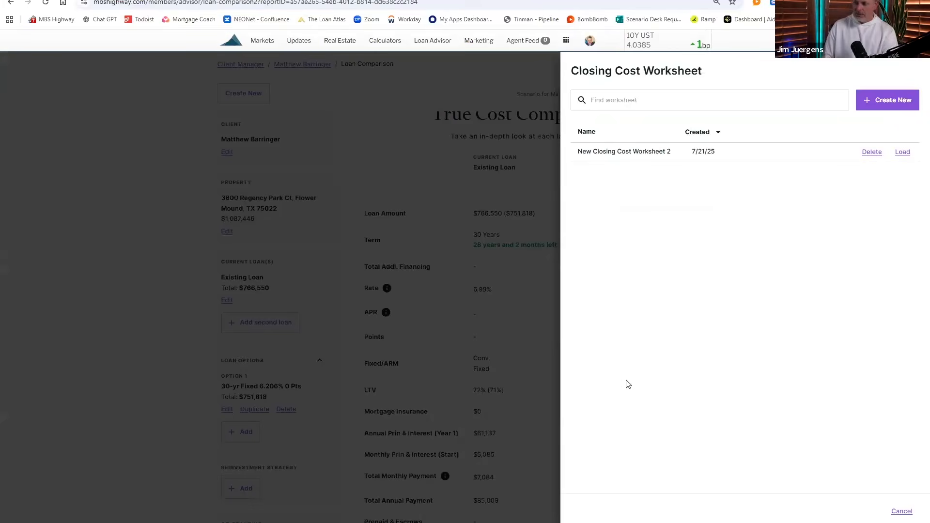
click(649, 150)
click(906, 144)
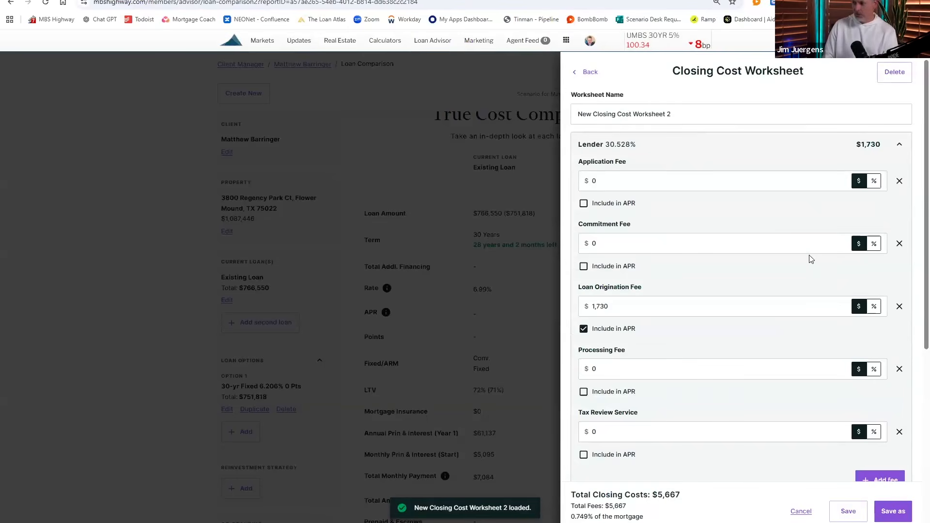
scroll(822, 328, down, 5)
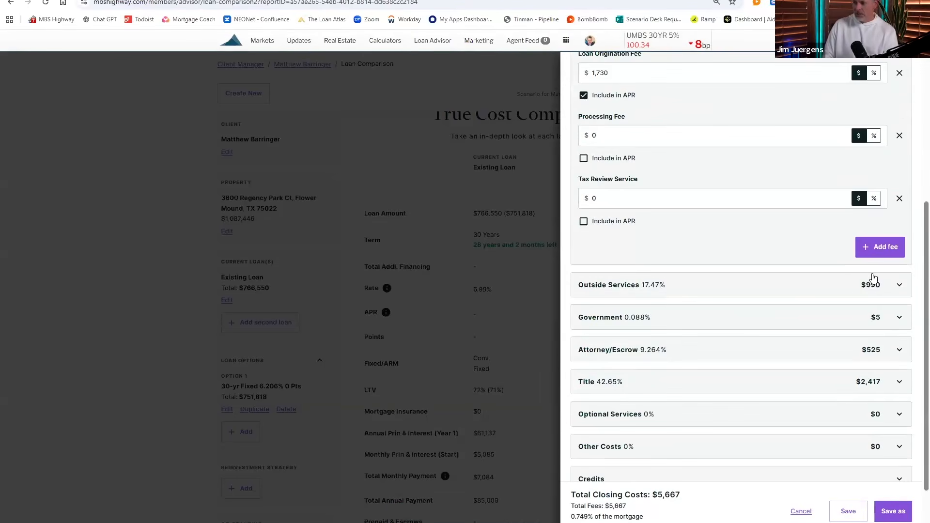
click(895, 382)
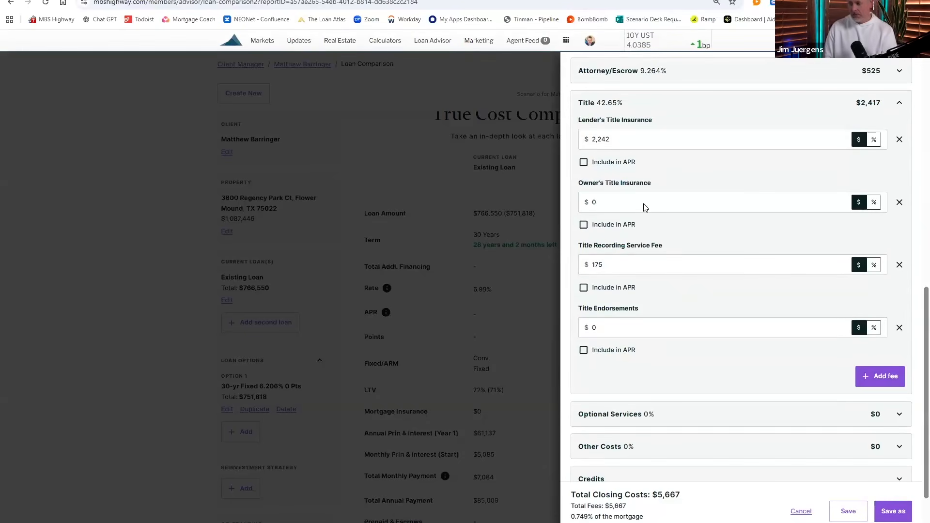
click(800, 512)
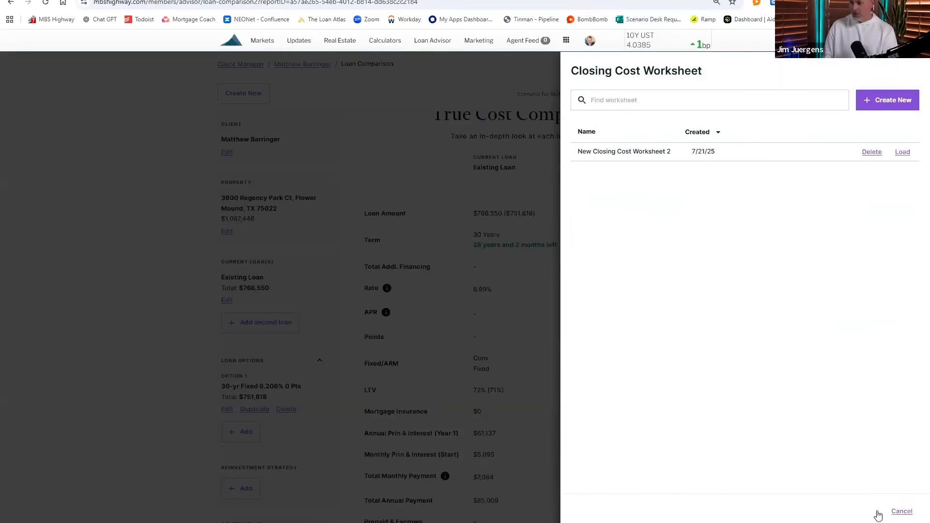
click(902, 512)
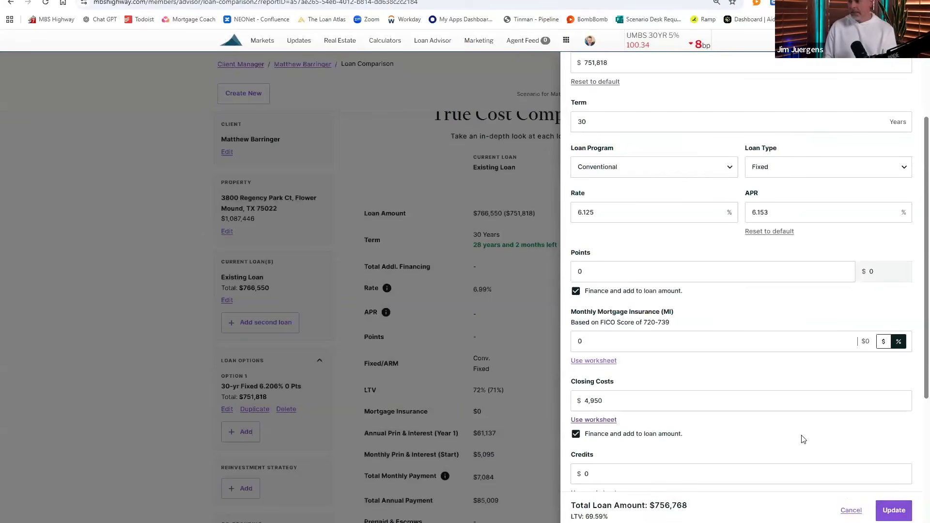
- Update the loan option and set the comparison time frame to 6 years
click(895, 510)
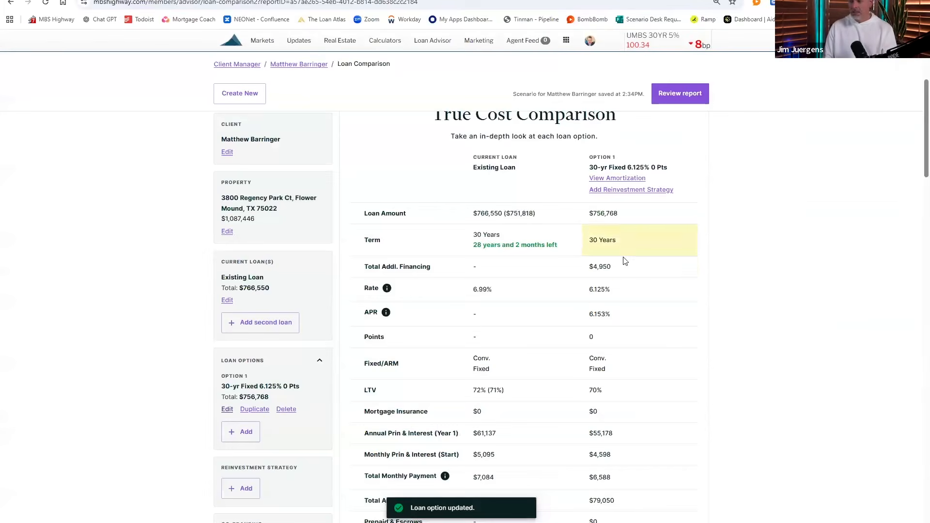
scroll(613, 269, down, 5)
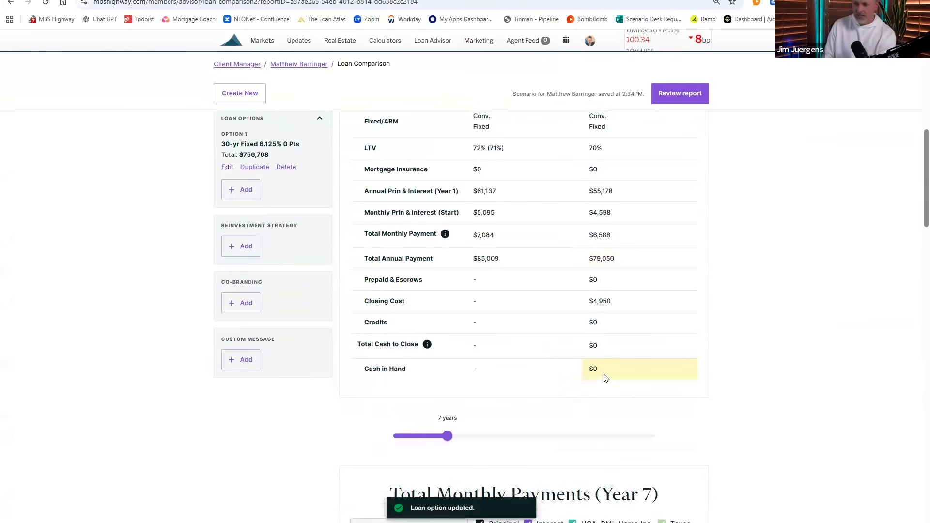
scroll(550, 315, down, 3)
mouse_move(448, 293)
mouse_down()
mouse_move(465, 301)
mouse_move(440, 301)
mouse_up()
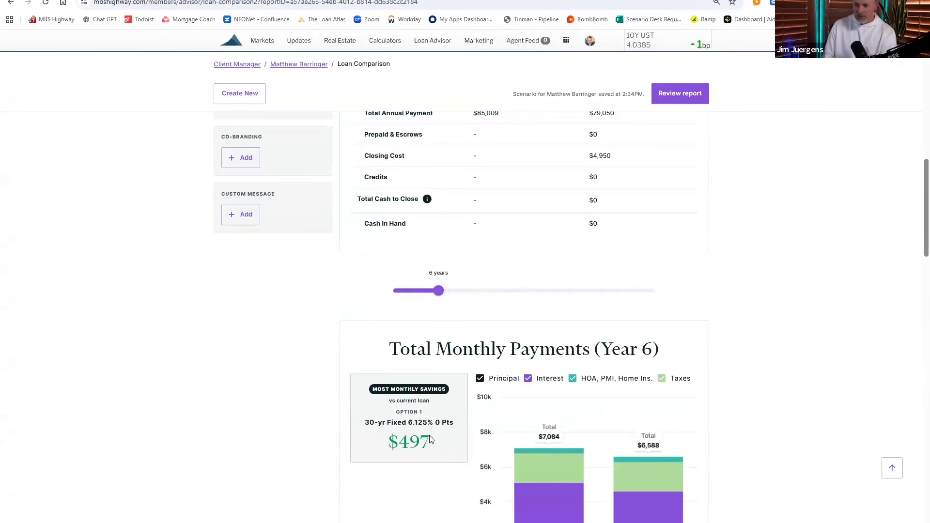
- Examine the interest savings, break-even and amortization sections of the comparison report
scroll(430, 439, down, 15)
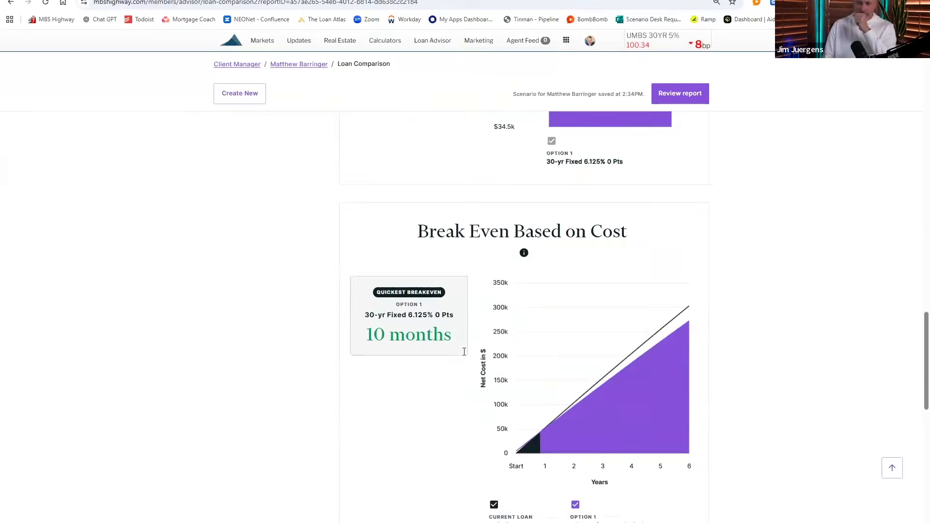
scroll(464, 352, down, 1)
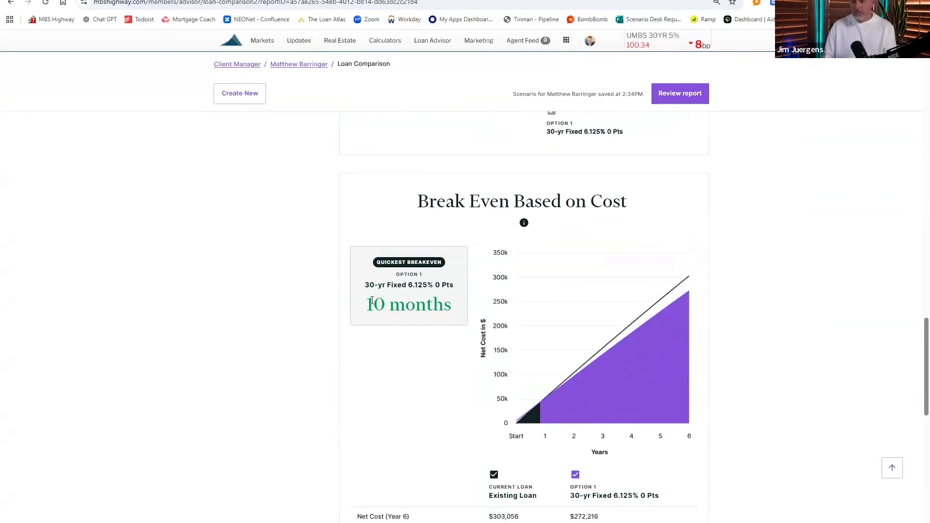
drag(372, 301, 429, 307)
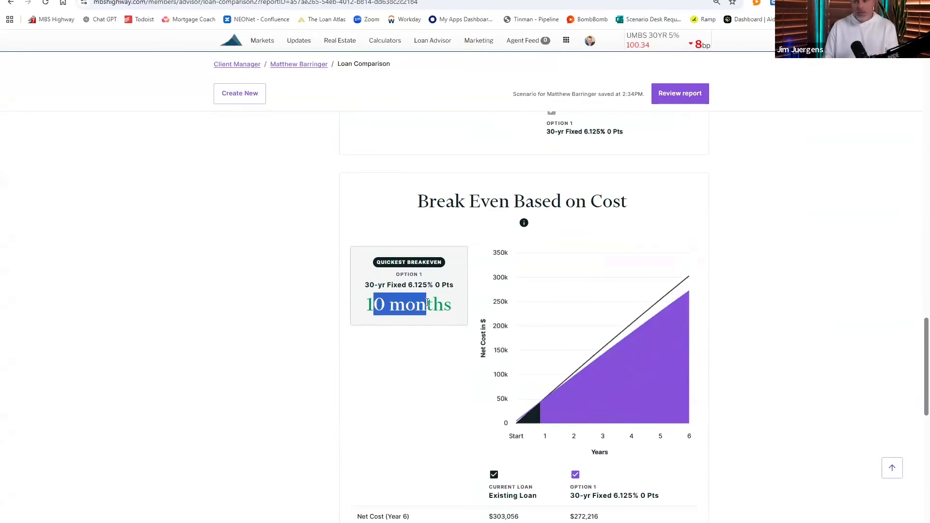
scroll(426, 304, down, 2)
scroll(429, 301, down, 1)
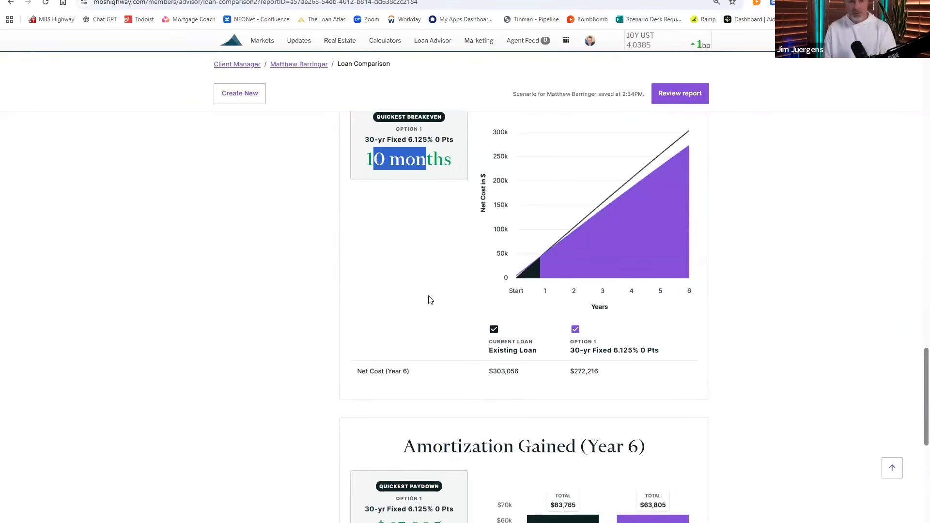
scroll(429, 301, up, 3)
scroll(429, 299, up, 15)
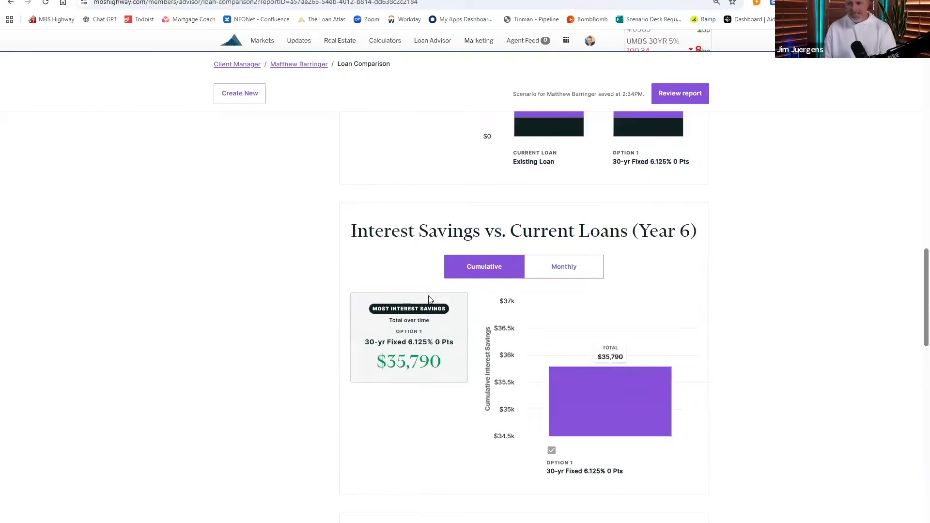
- Add a reinvestment strategy applying the difference from the existing loan to additional monthly principal, and check the projected freedom point
scroll(332, 305, up, 4)
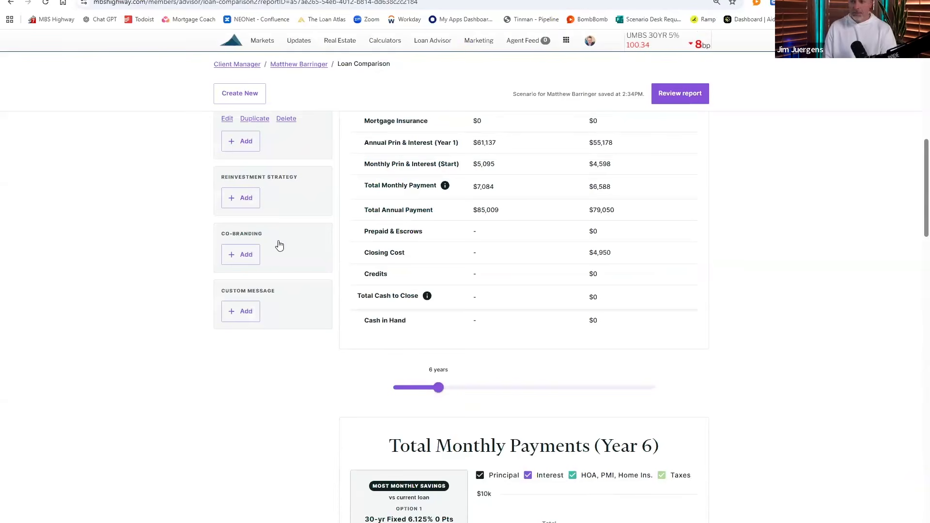
click(244, 197)
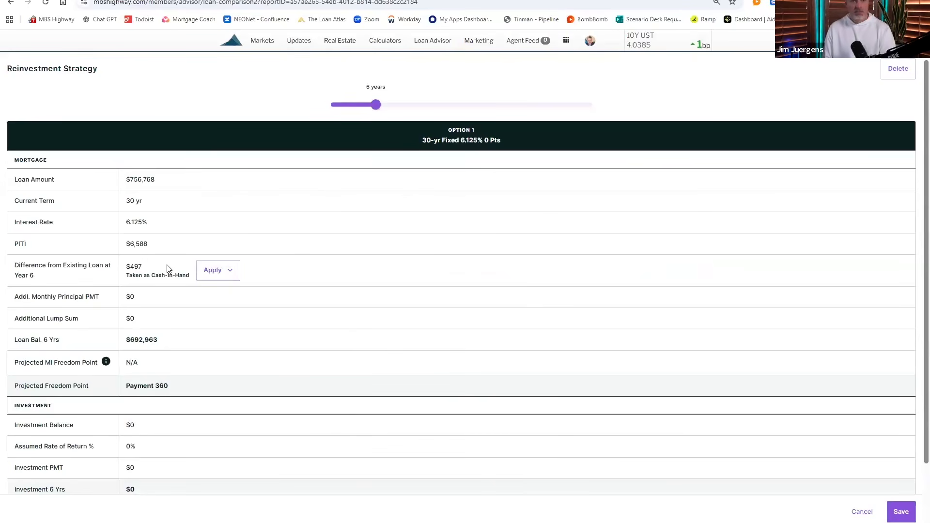
click(216, 272)
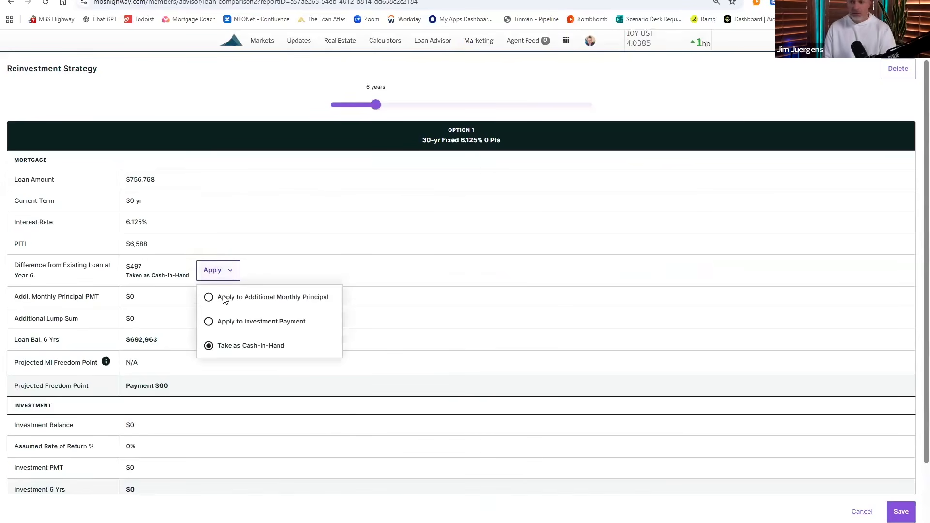
click(209, 298)
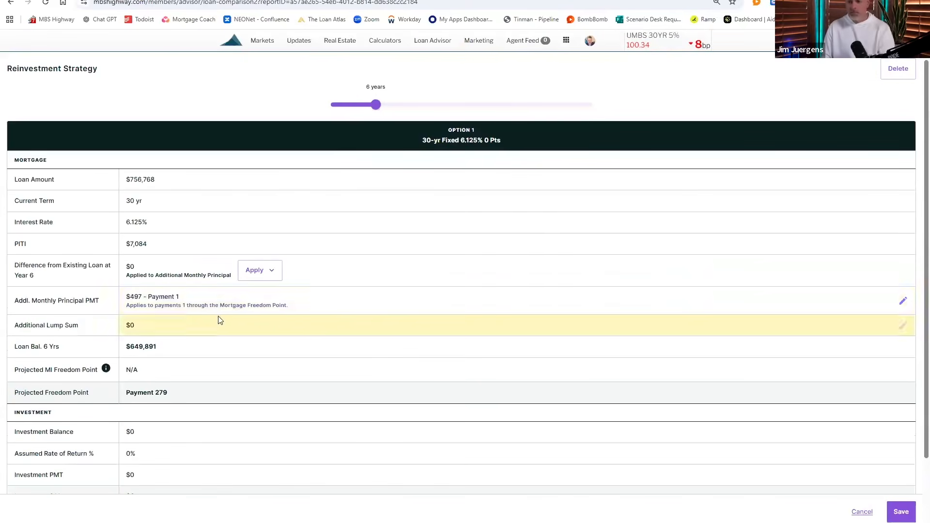
scroll(217, 320, down, 1)
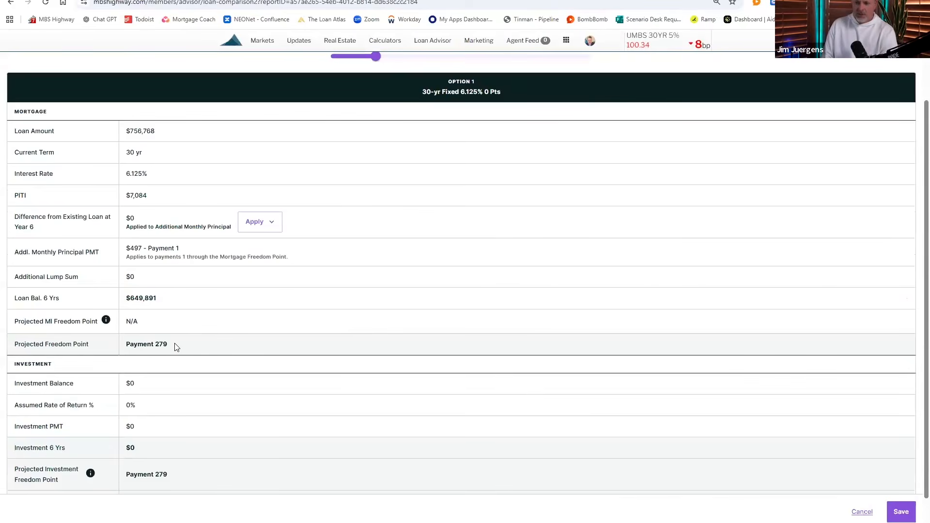
triple_click(146, 344)
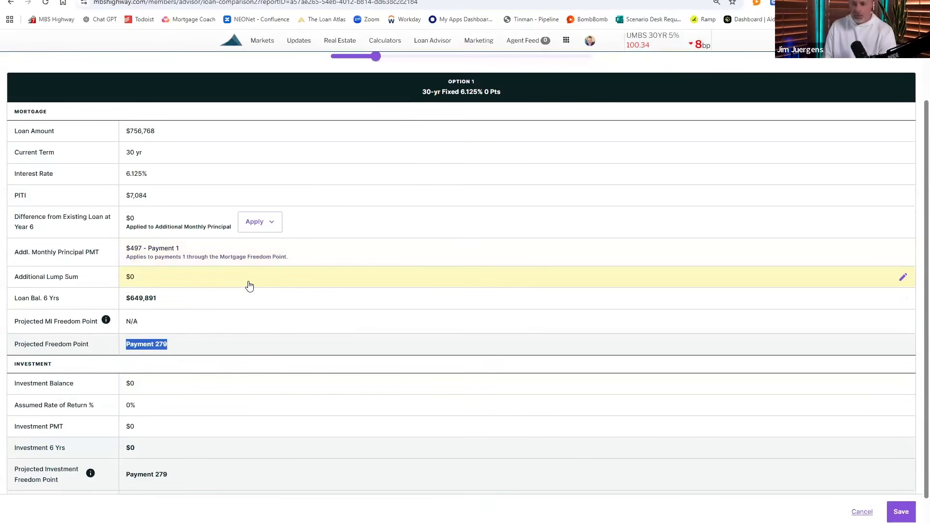
- Apply the difference from the existing loan to the investment payment and check the investment payment schedule
click(260, 223)
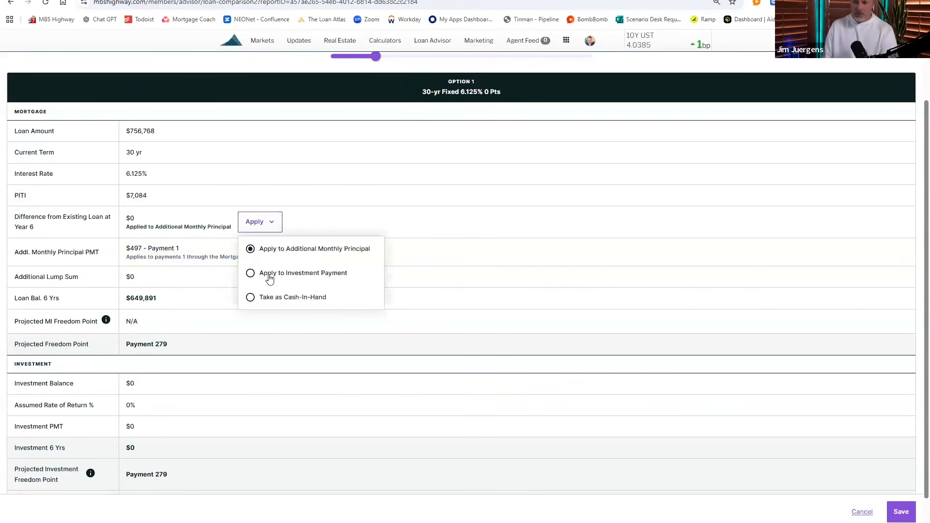
click(270, 274)
click(156, 392)
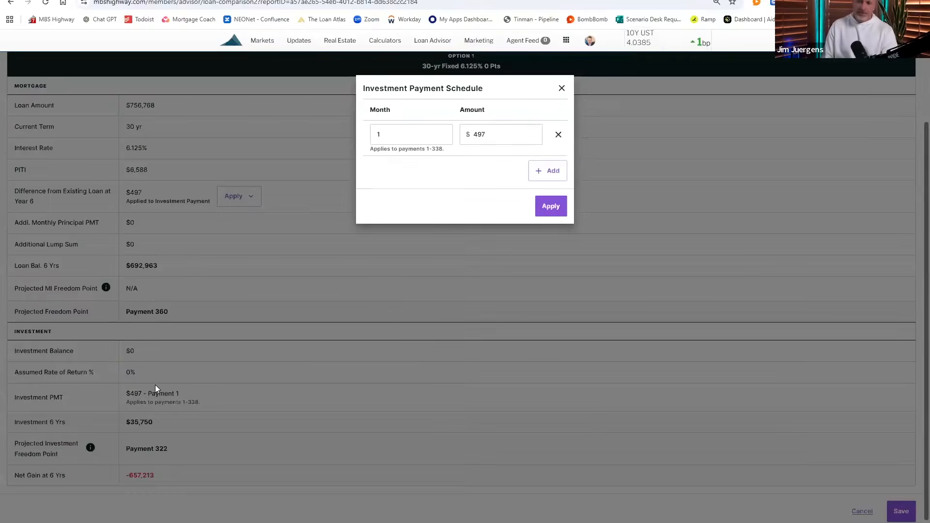
click(561, 88)
- Set the assumed rate of return to 8.3%, save the reinvestment strategy and open the finished comparison report
click(154, 373)
text(8.3)
key(Tab)
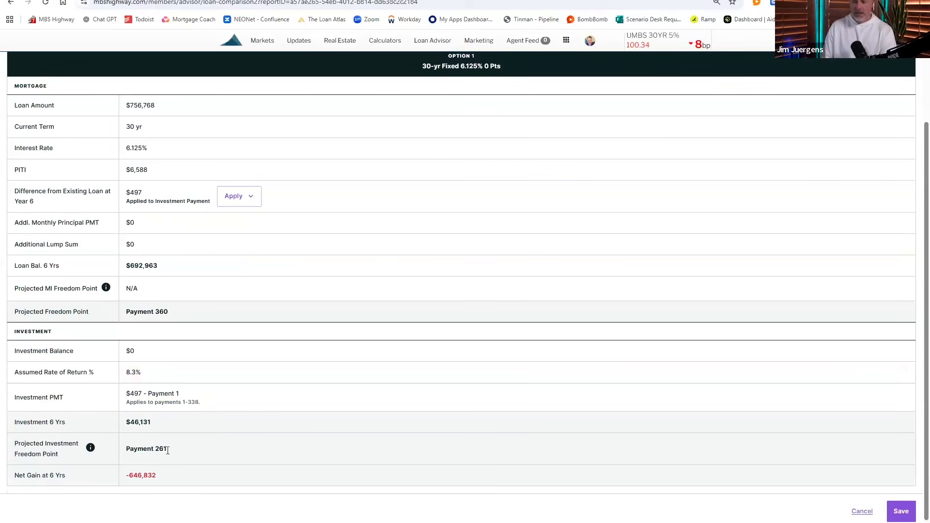
drag(168, 450, 115, 449)
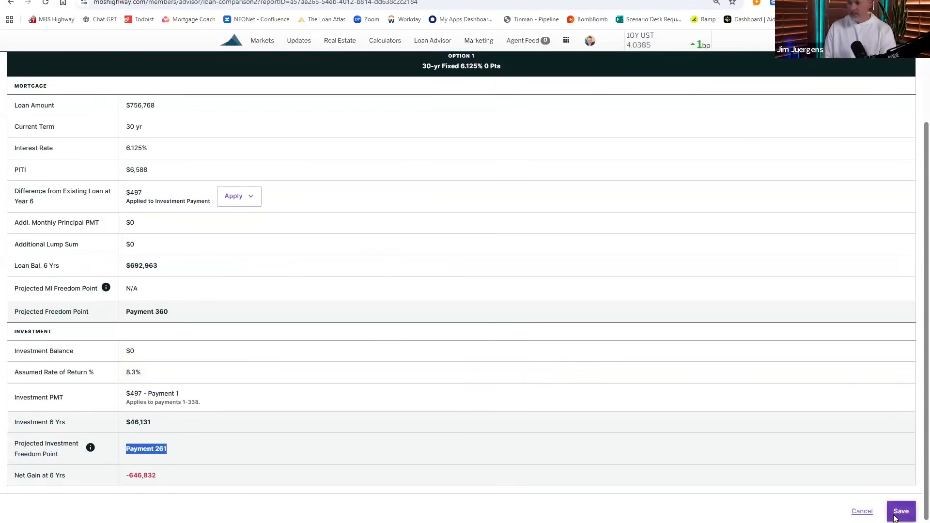
click(900, 512)
scroll(557, 315, up, 2)
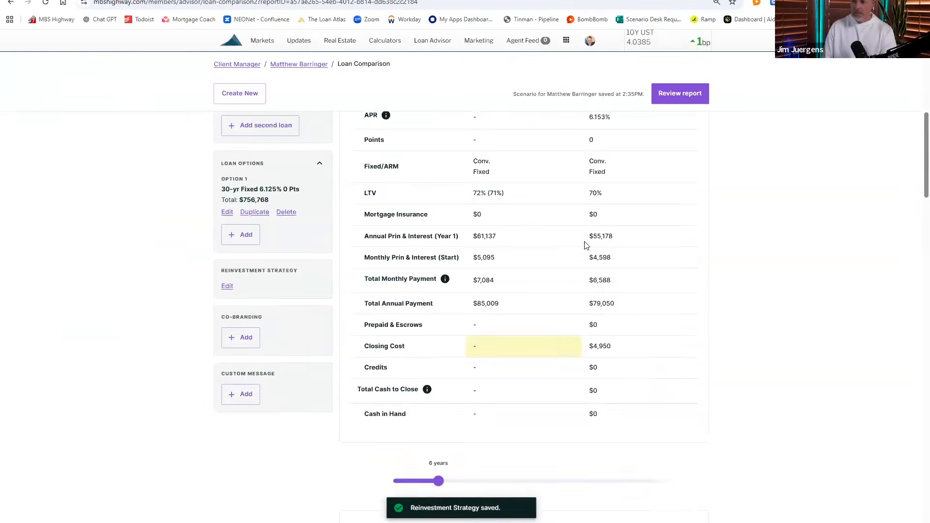
click(680, 93)
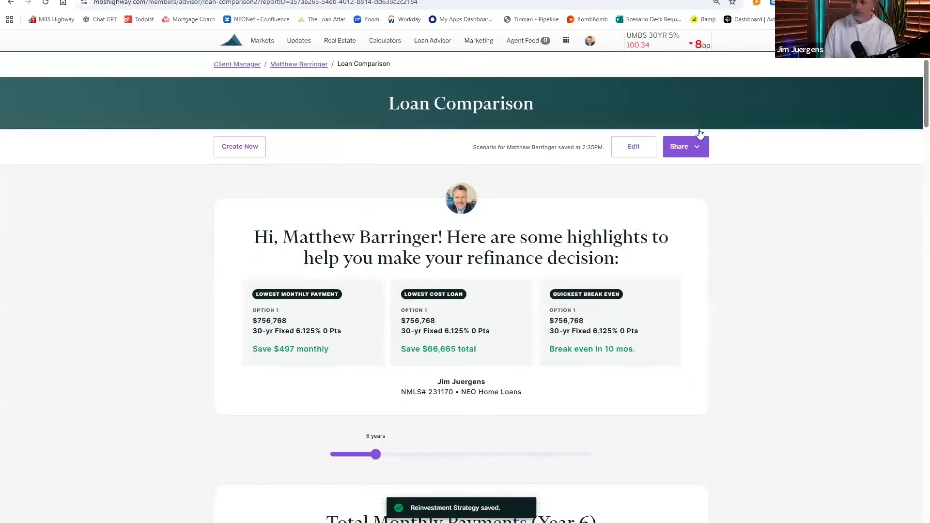
- Open the form for sending the loan comparison, remove the prefilled recipient e-mail, and close the form without sending
click(680, 151)
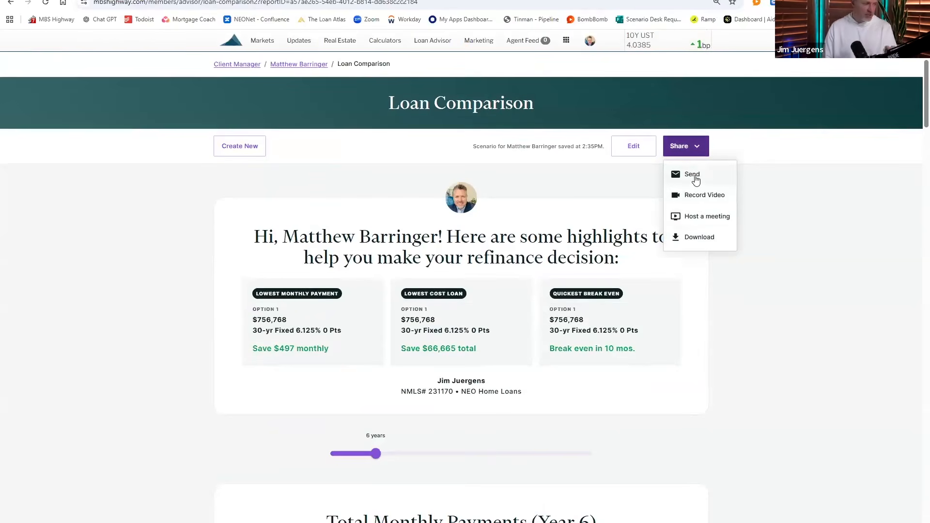
click(696, 177)
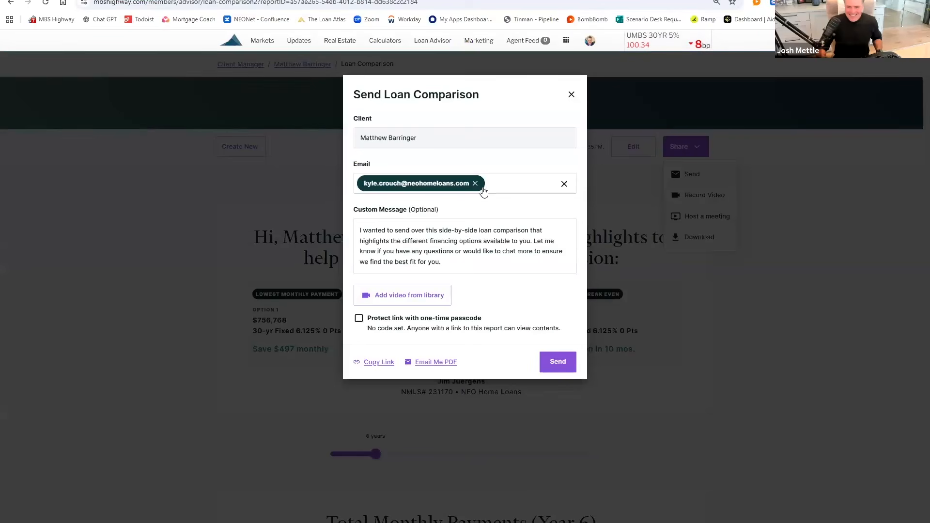
click(475, 183)
click(475, 185)
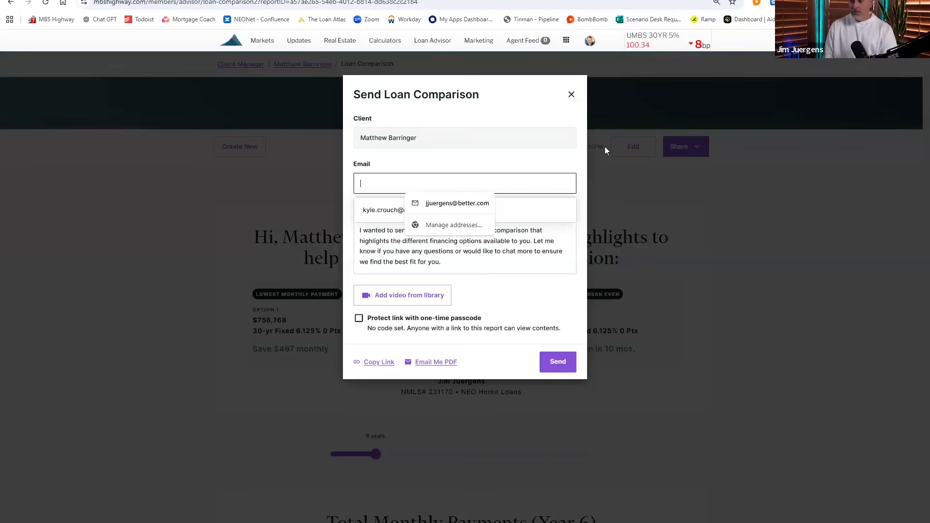
click(571, 95)
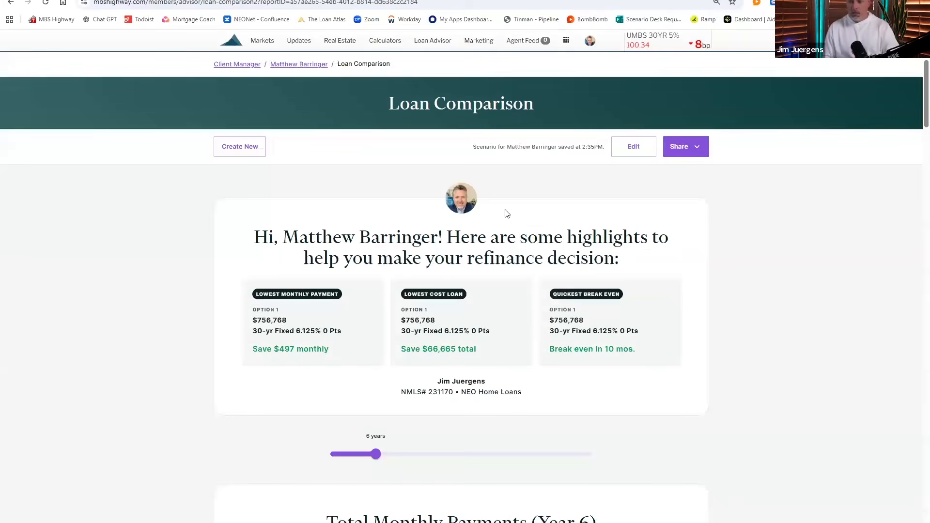
- Review the interest savings and break-even sections of the loan comparison report
scroll(297, 334, down, 10)
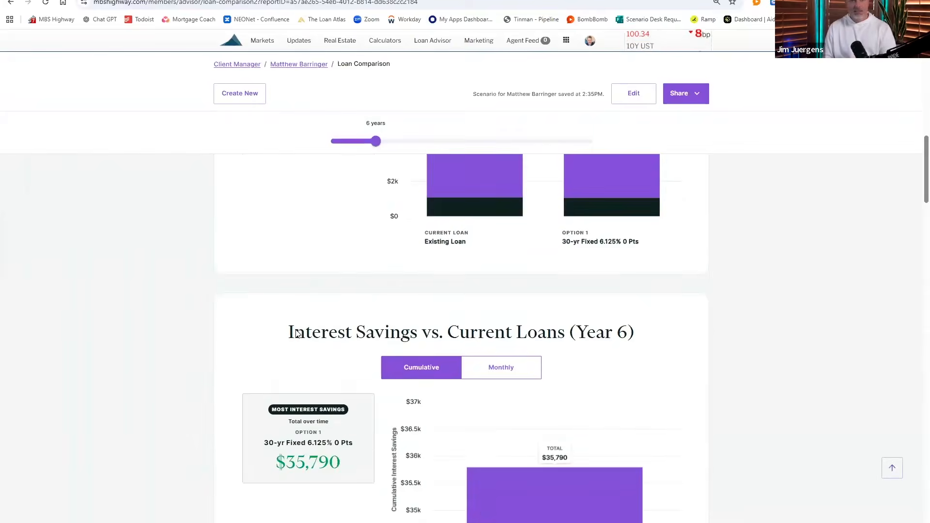
scroll(297, 335, down, 5)
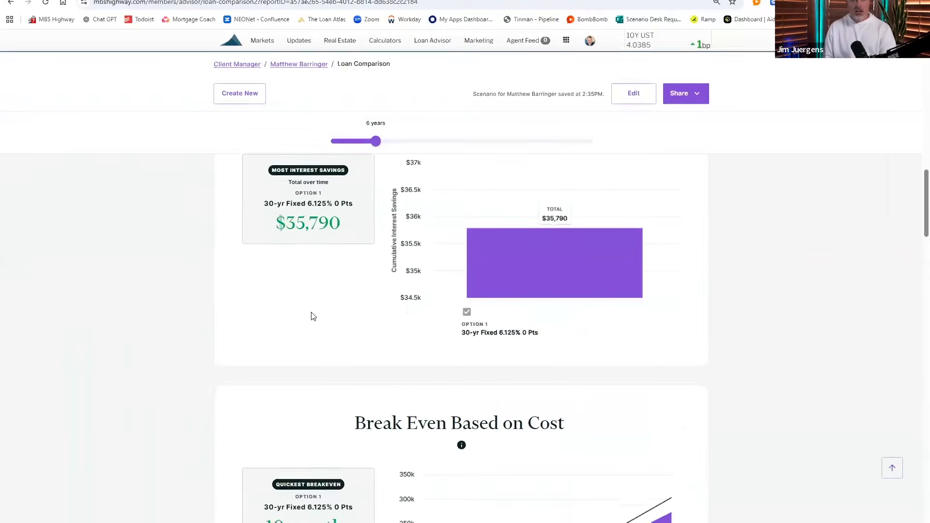
scroll(313, 316, down, 3)
scroll(313, 316, down, 2)
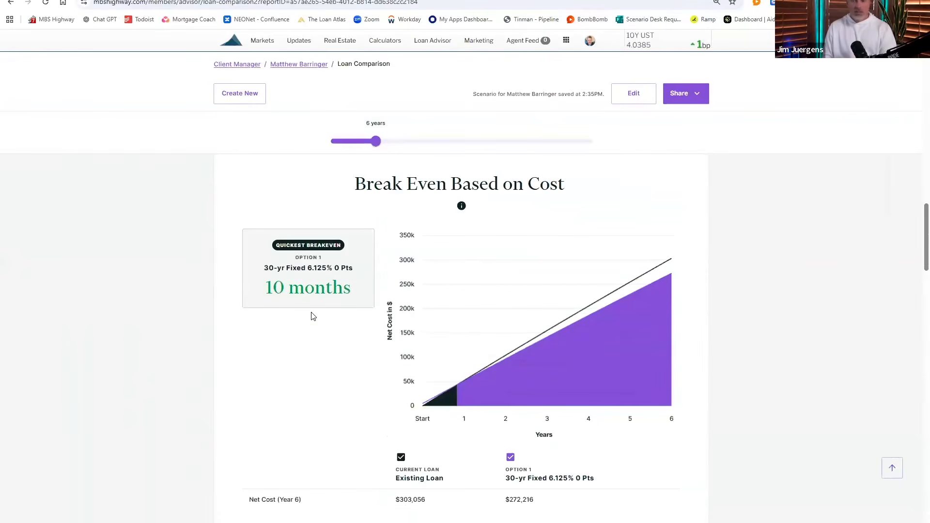